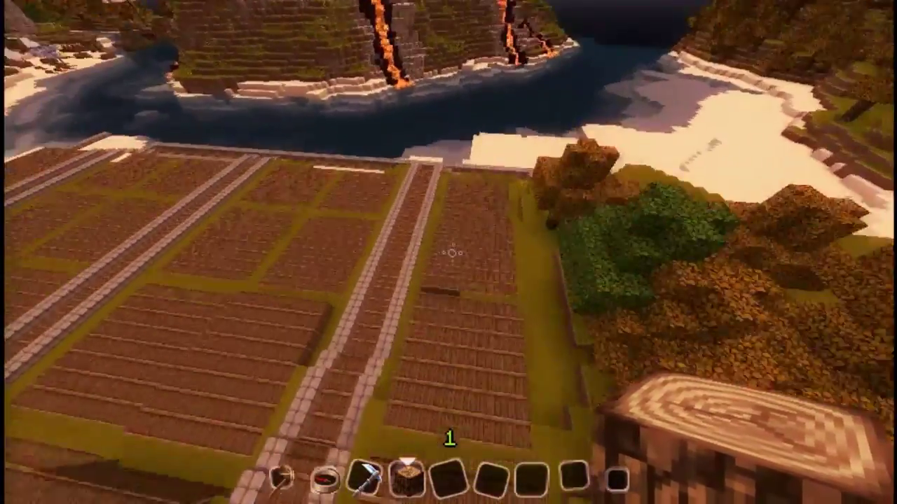
Fly low over the farm fields and along the central path to the brown rooftop.
{"action": "key", "text": "w"}
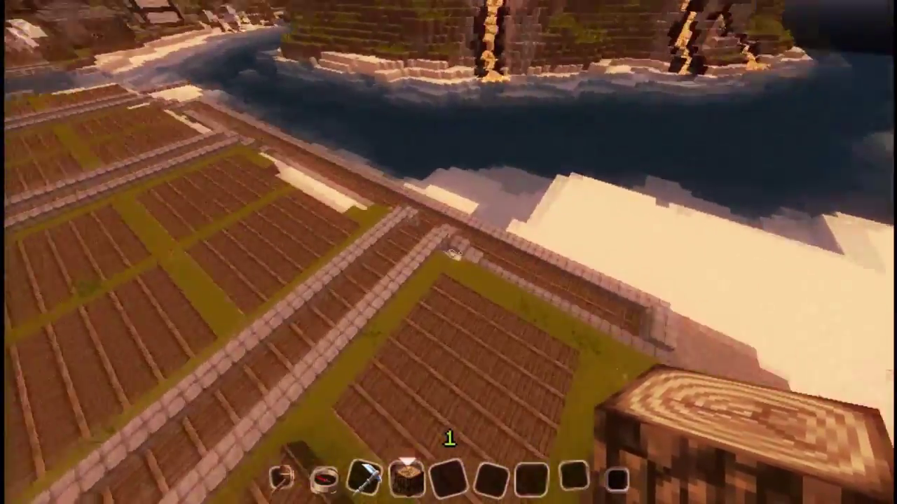
{"action": "key", "text": "w"}
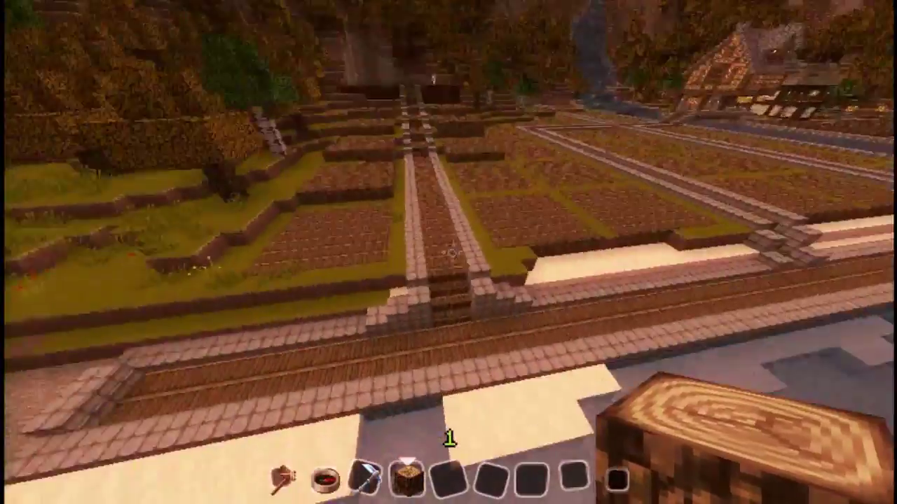
{"action": "key", "text": "w"}
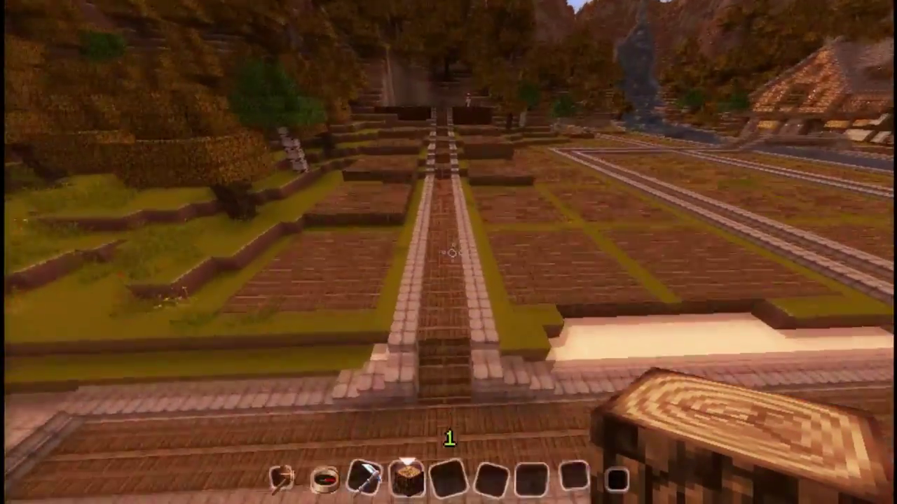
{"action": "key", "text": "w"}
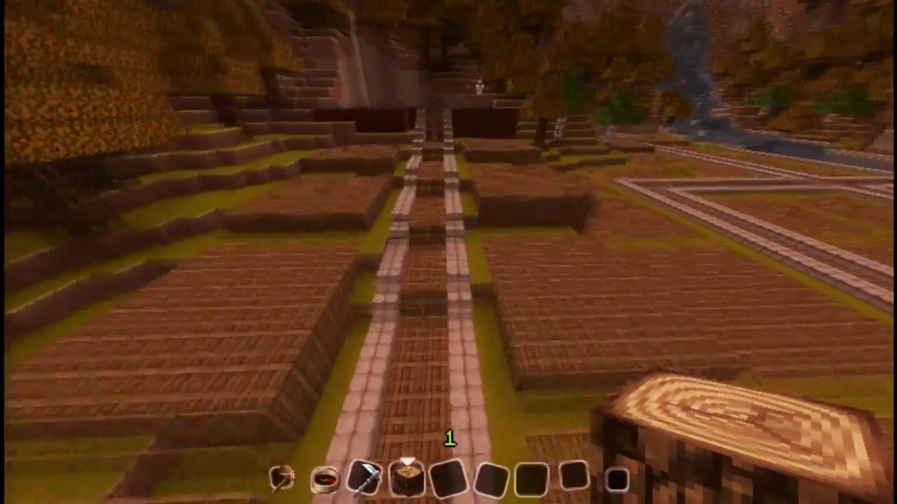
{"action": "key", "text": "w"}
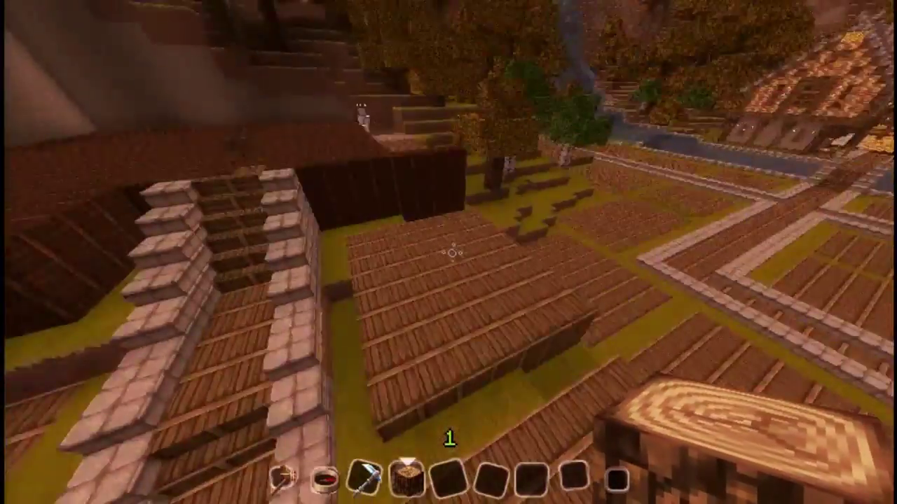
{"action": "key", "text": "w"}
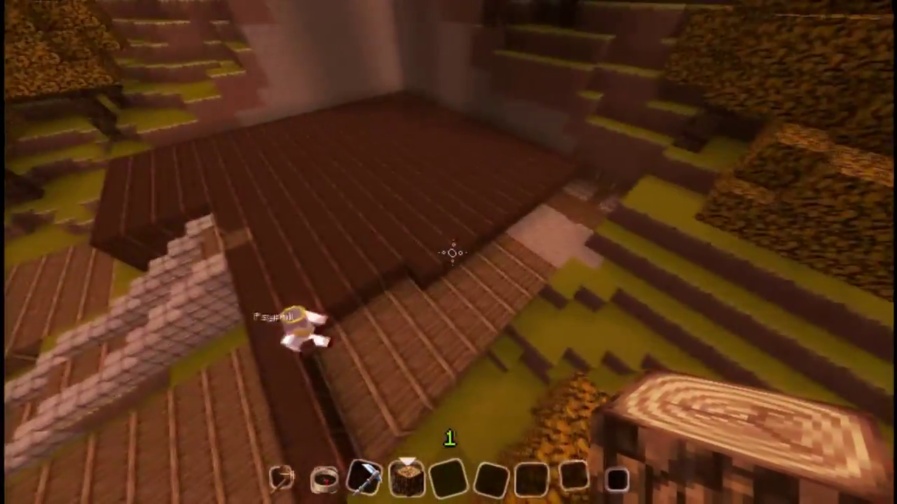
Pull back, turn toward the town and lava mountain, then return above the dark roof.
{"action": "key", "text": "s"}
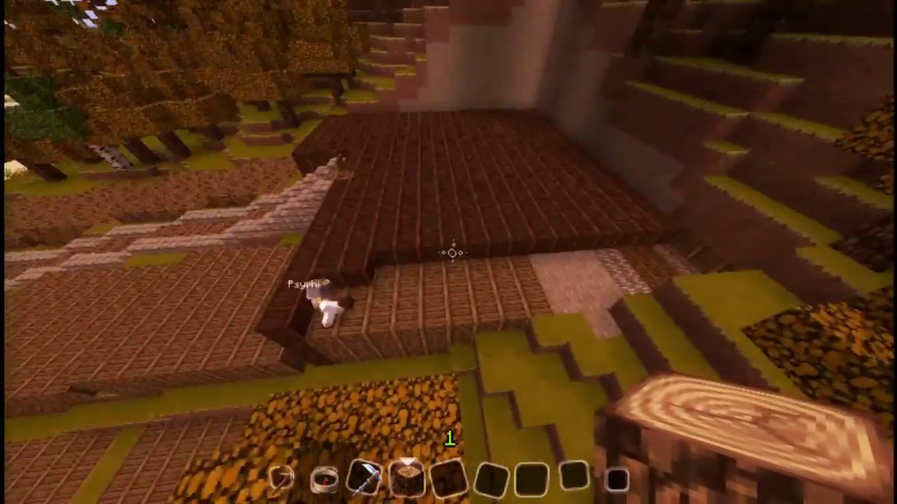
{"action": "key", "text": "w"}
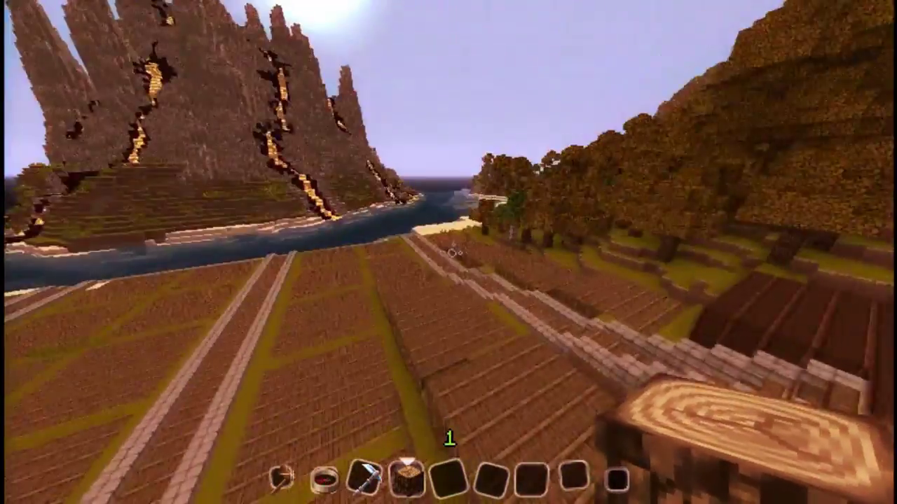
{"action": "key", "text": "e"}
{"action": "key", "text": "e"}
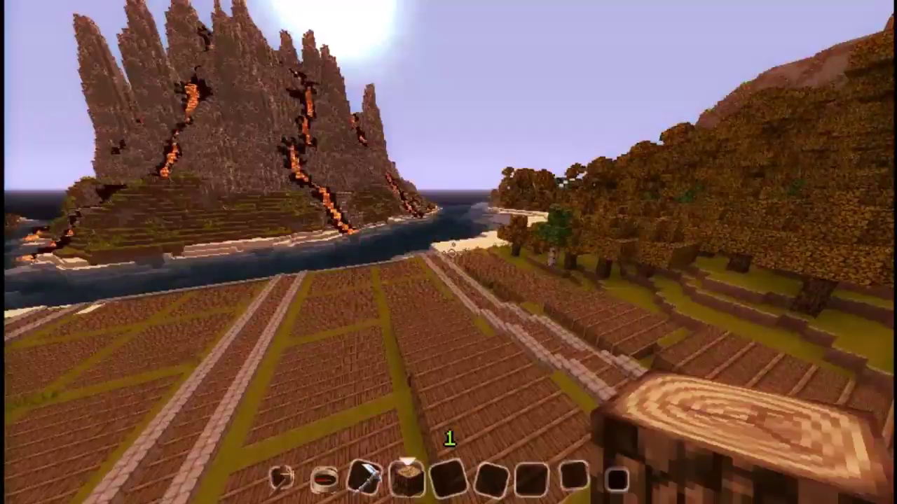
{"action": "key", "text": "s"}
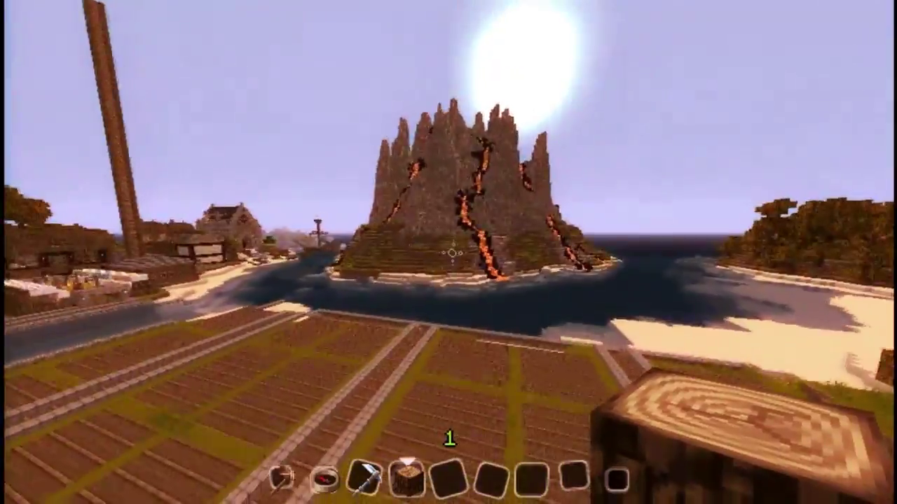
{"action": "key", "text": "w"}
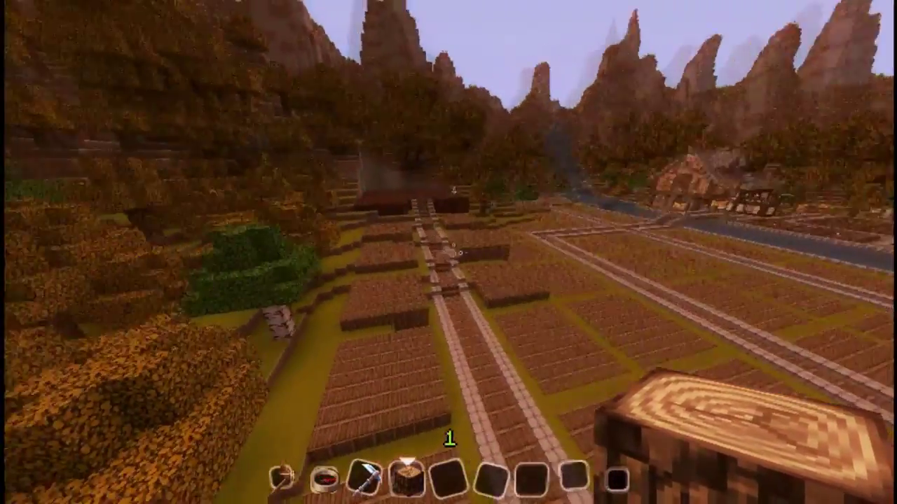
{"action": "key", "text": "w"}
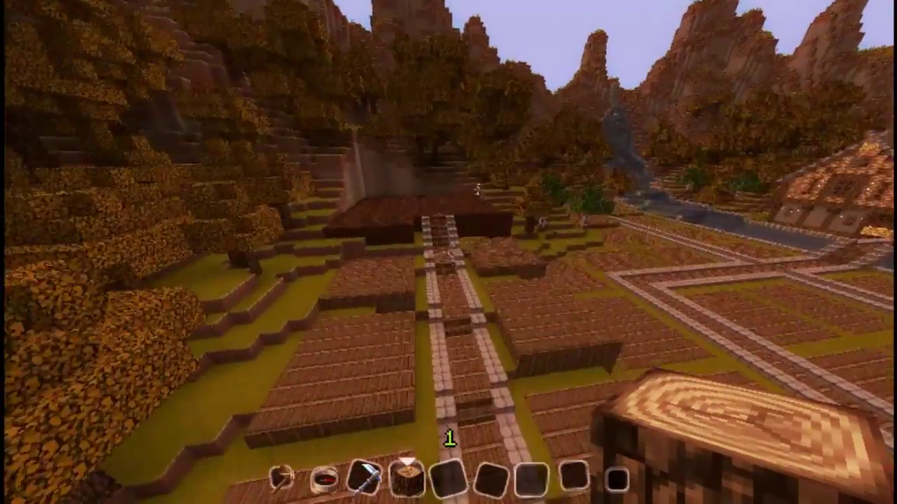
{"action": "key", "text": "w"}
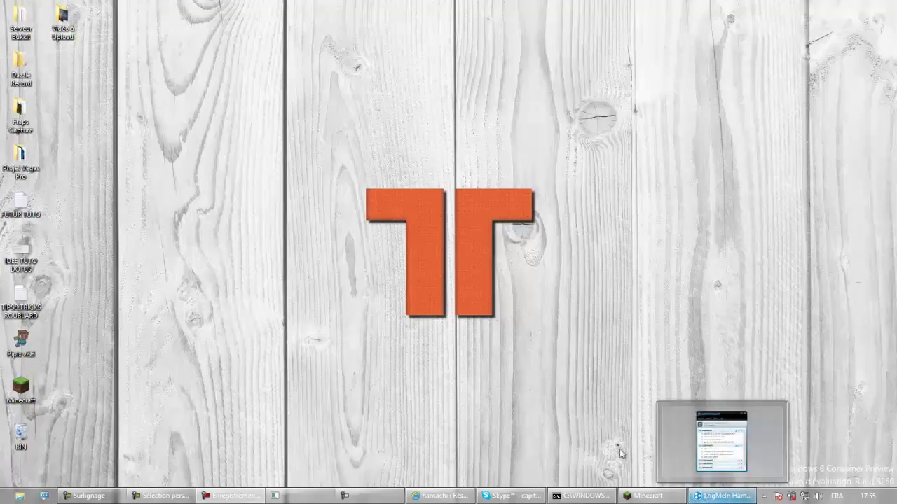
Restore Internet Explorer showing 01net's 12 search results for 'hamachi'.
{"action": "left_click", "coordinate": [443, 496]}
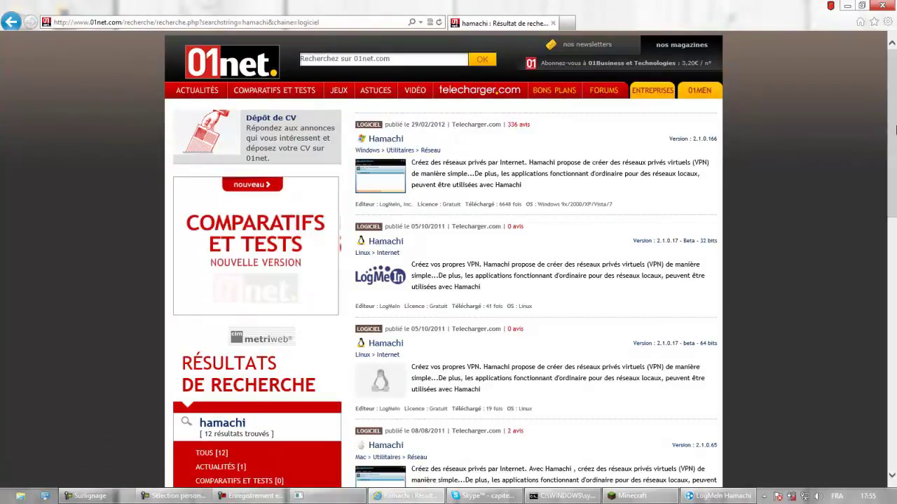
Open 01net's Windows Hamachi 2.1.0.166 download page, then minimize the browser.
{"action": "scroll", "coordinate": [892, 131], "scroll_direction": "down", "scroll_amount": 2}
{"action": "left_click_drag", "start_coordinate": [893, 131], "coordinate": [893, 155]}
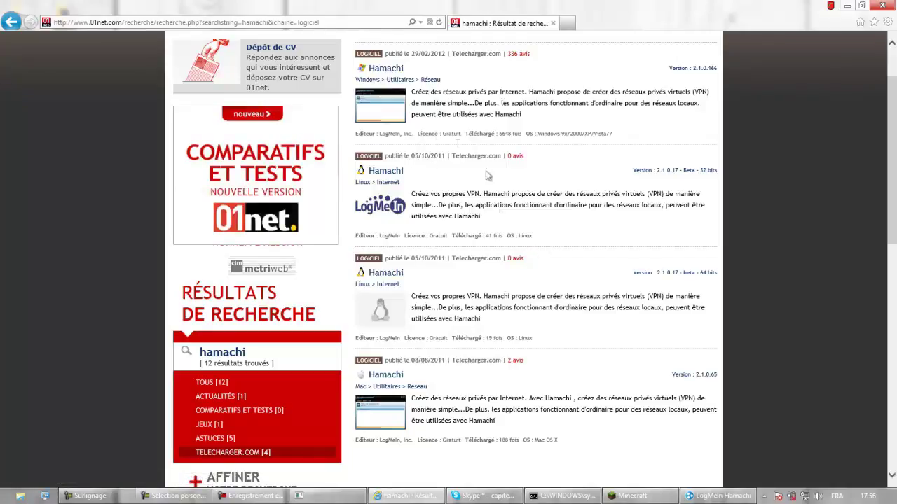
{"action": "left_click", "coordinate": [385, 70]}
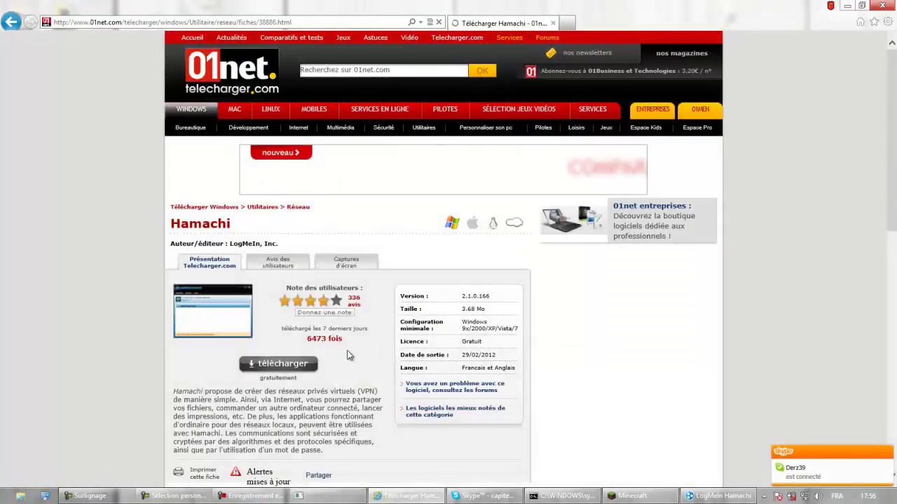
{"action": "scroll", "coordinate": [342, 350], "scroll_direction": "down", "scroll_amount": 2}
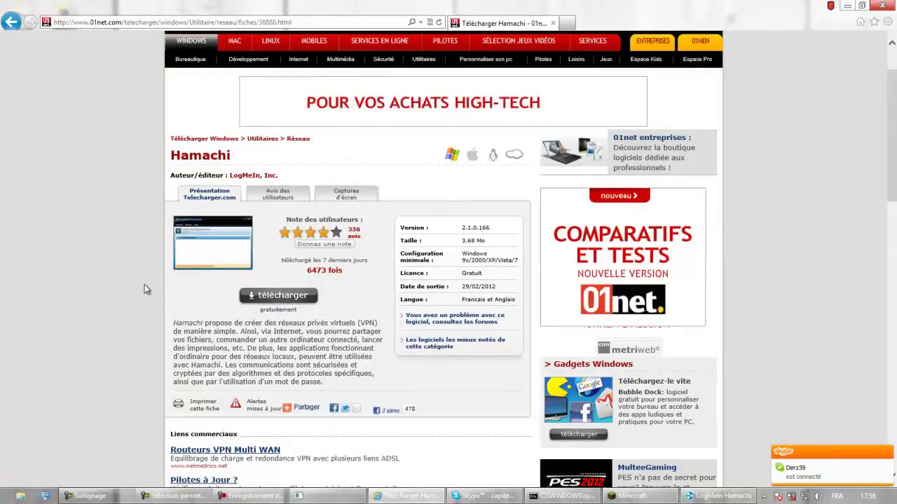
{"action": "left_click", "coordinate": [846, 10]}
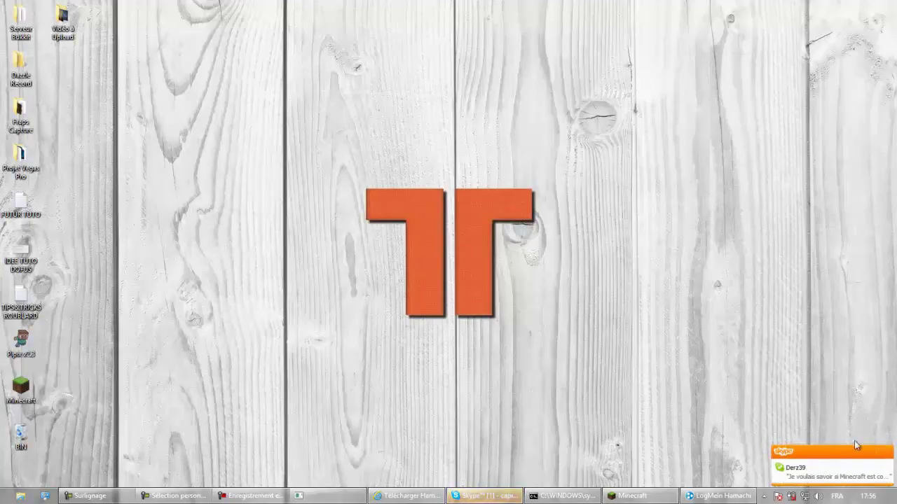
Dismiss the Skype notification and bring LogMeIn Hamachi to the centre of the screen.
{"action": "left_click", "coordinate": [886, 452]}
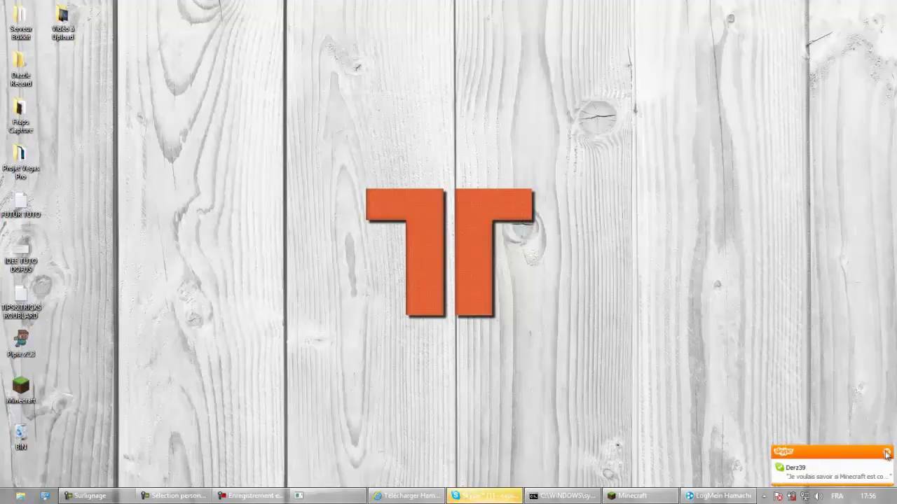
{"action": "left_click", "coordinate": [718, 496]}
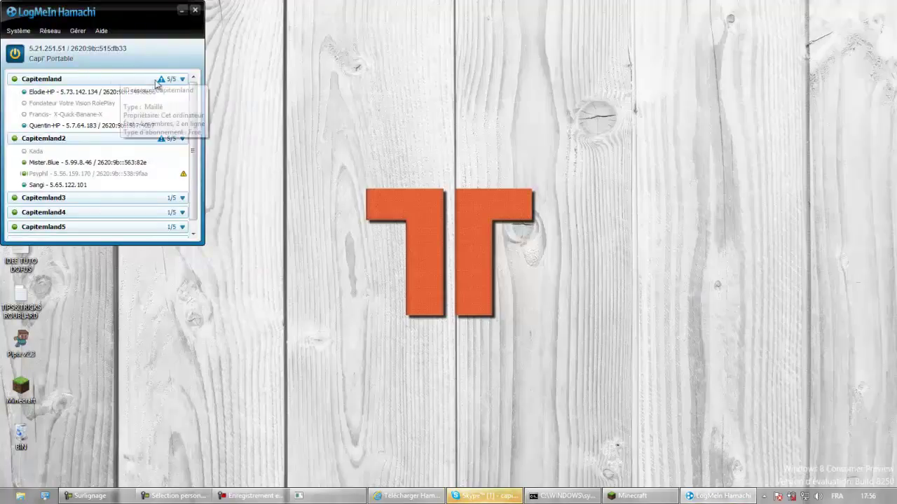
{"action": "left_click_drag", "start_coordinate": [140, 24], "coordinate": [400, 135]}
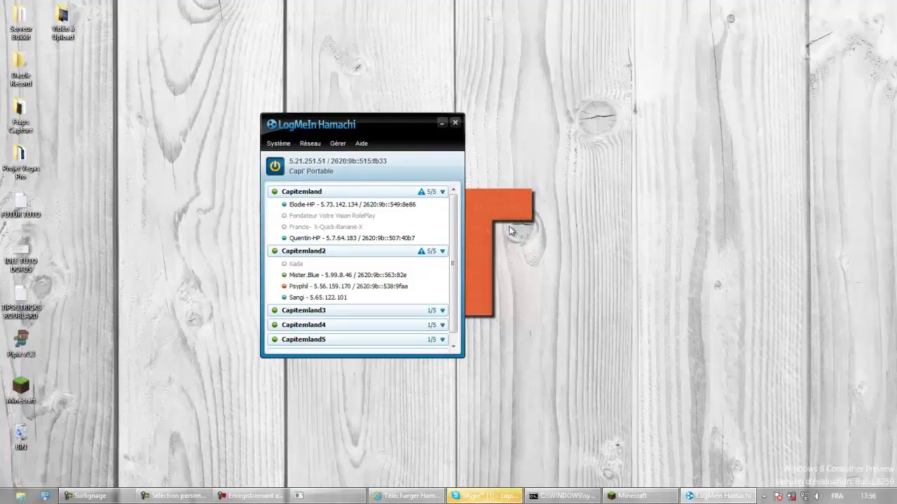
{"action": "scroll", "coordinate": [420, 210], "scroll_direction": "down", "scroll_amount": 2}
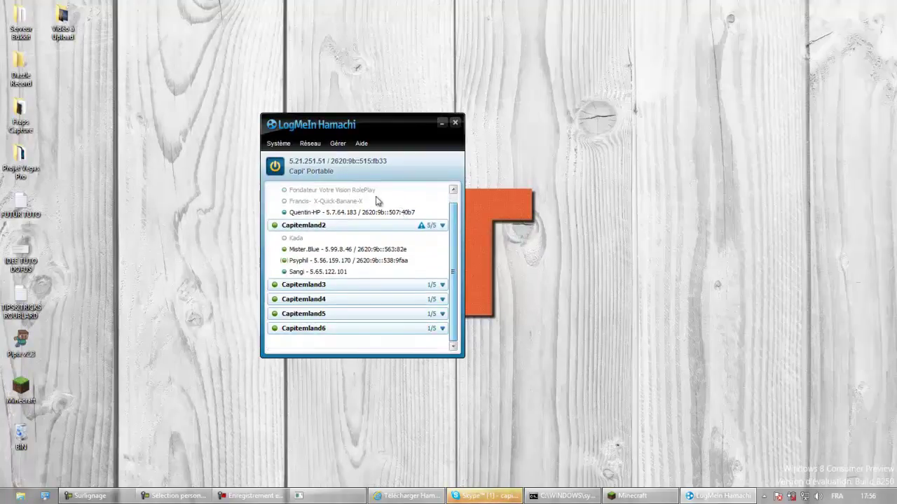
{"action": "scroll", "coordinate": [448, 228], "scroll_direction": "up", "scroll_amount": 2}
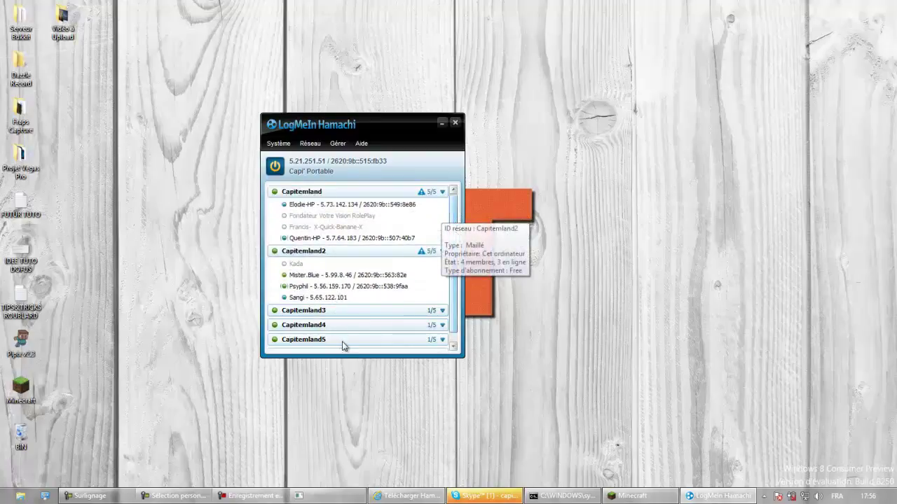
Open the Réseau > Rejoindre un réseau… dialog in Hamachi.
{"action": "key", "text": "alt+r"}
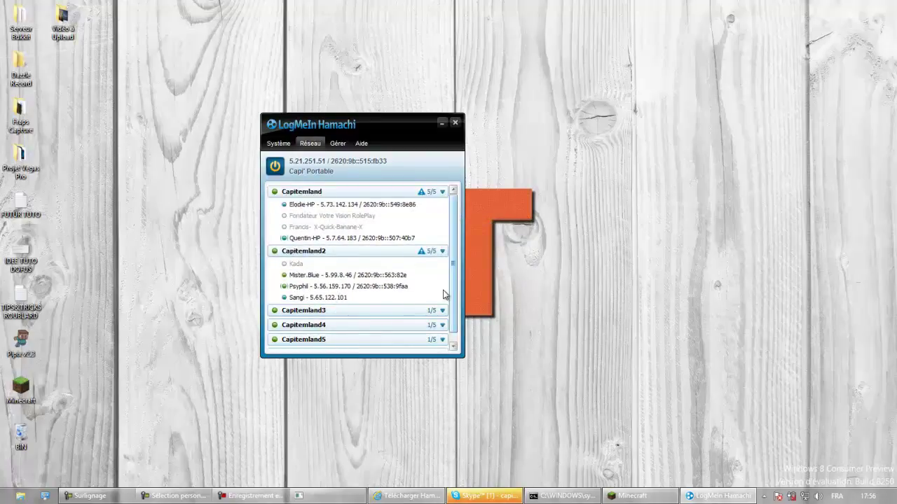
{"action": "key", "text": "Down"}
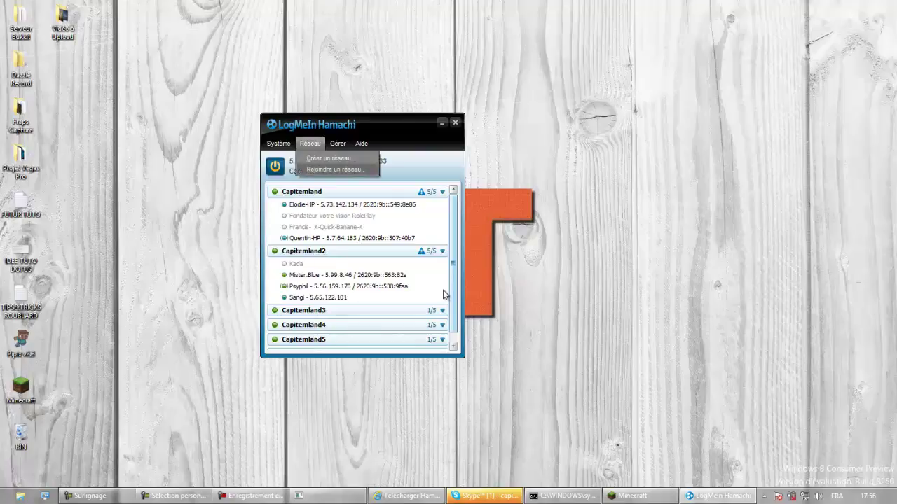
{"action": "key", "text": "Down"}
{"action": "key", "text": "Return"}
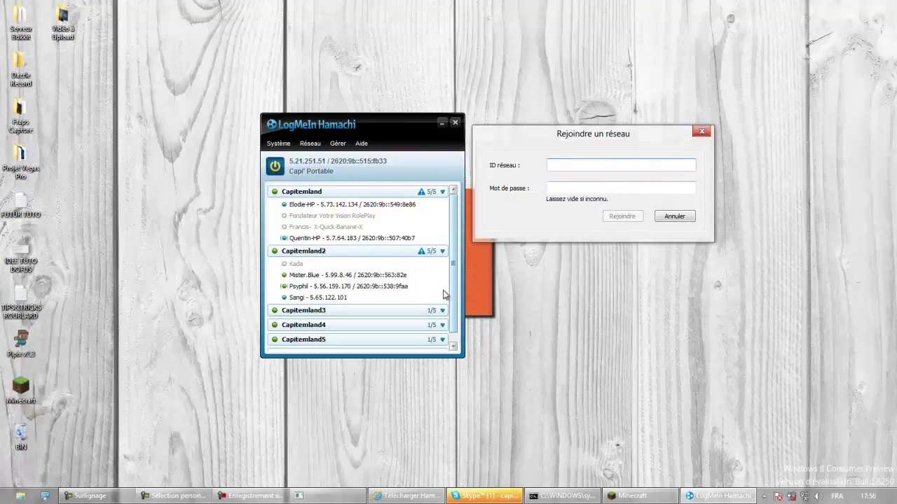
Enter network ID 'Capitemland' and the network password, then submit the join request.
{"action": "key", "text": "Tab"}
{"action": "key", "text": "Tab"}
{"action": "type", "text": "Cap"}
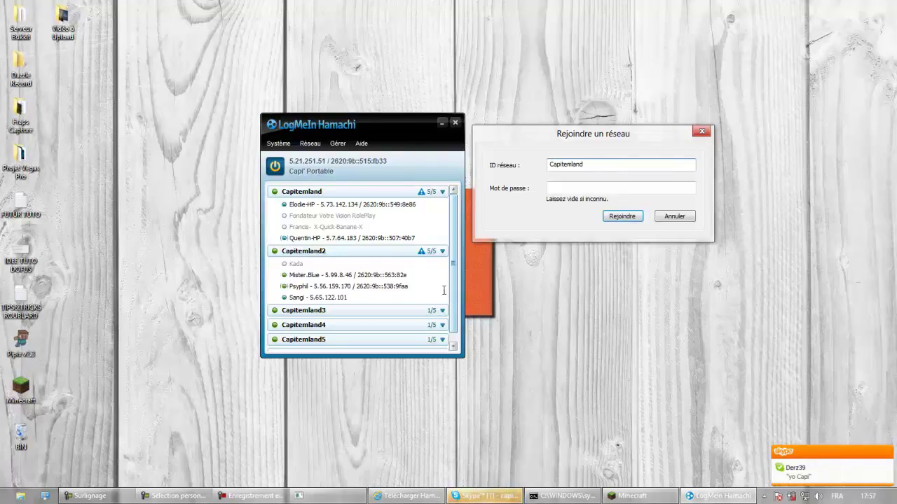
{"action": "key", "text": "Tab"}
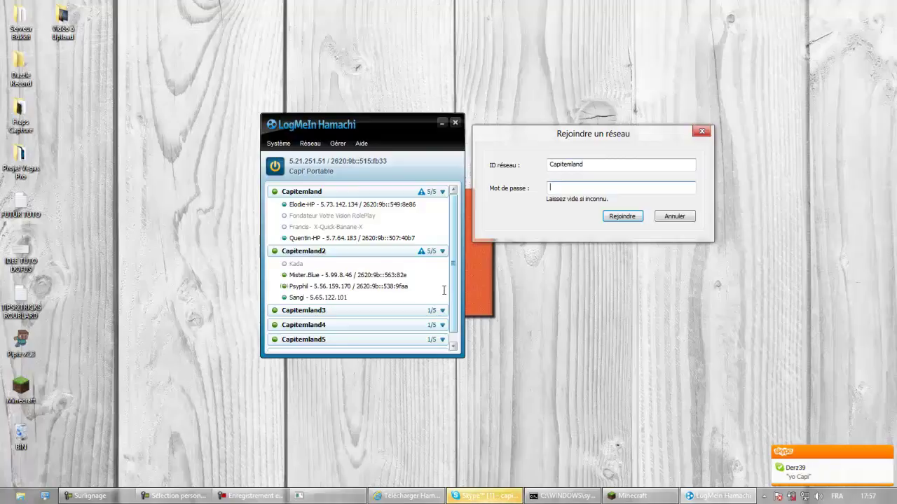
{"action": "type", "text": "*"}
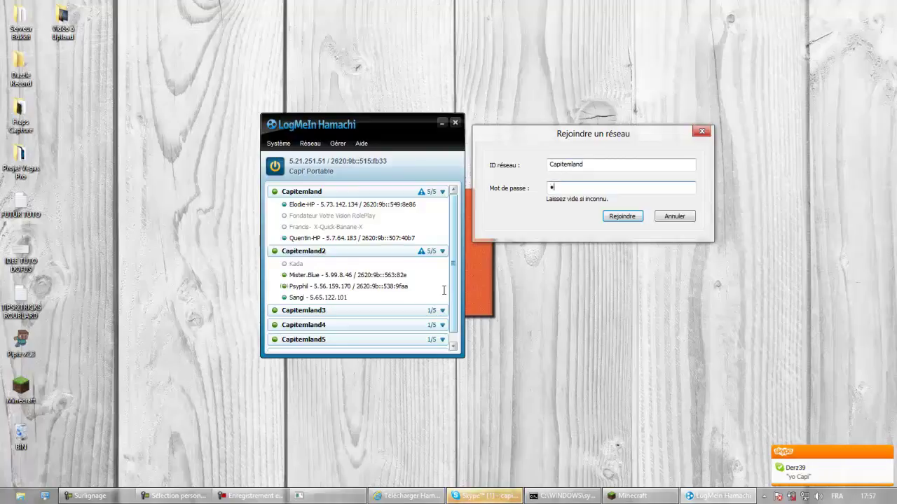
{"action": "type", "text": "*"}
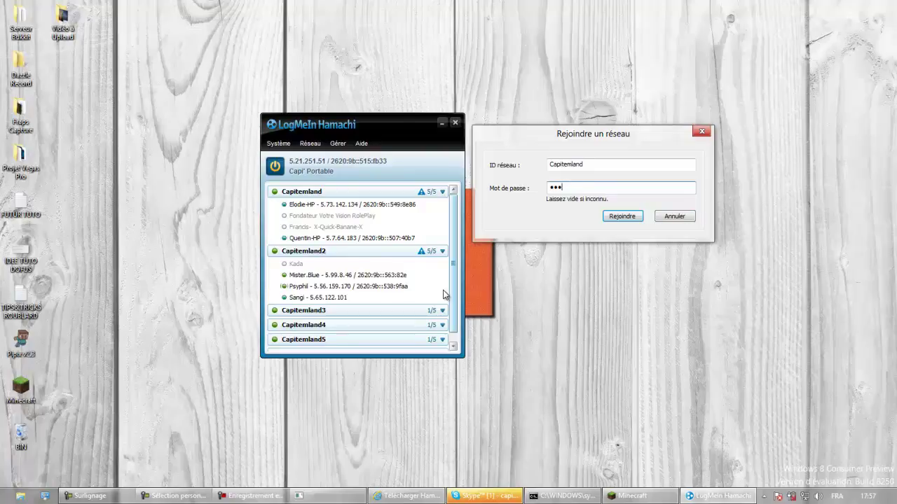
{"action": "key", "text": "Return"}
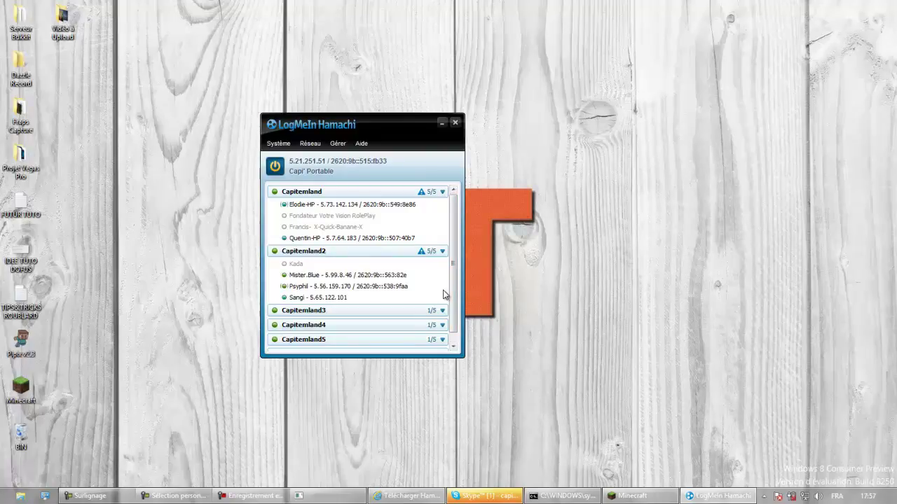
Scroll Hamachi's network list to confirm Capitemland6 is now listed.
{"action": "scroll", "coordinate": [442, 294], "scroll_direction": "down", "scroll_amount": 1}
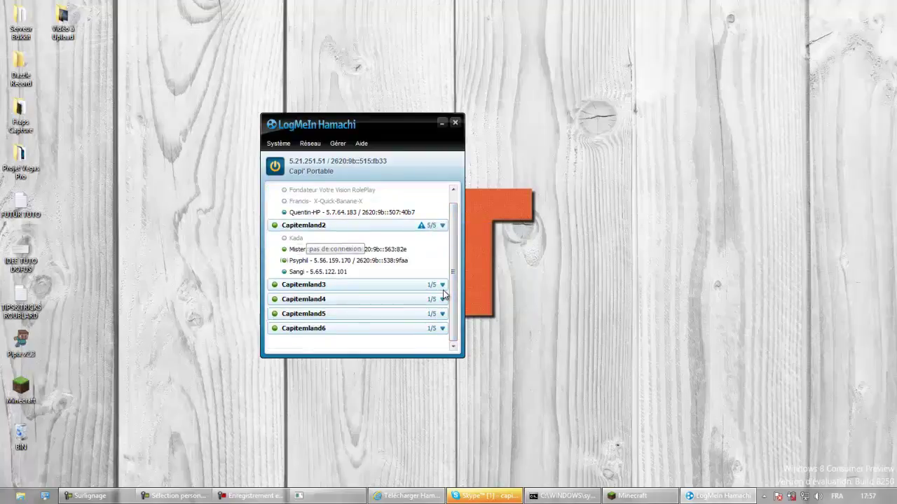
{"action": "scroll", "coordinate": [443, 295], "scroll_direction": "up", "scroll_amount": 1}
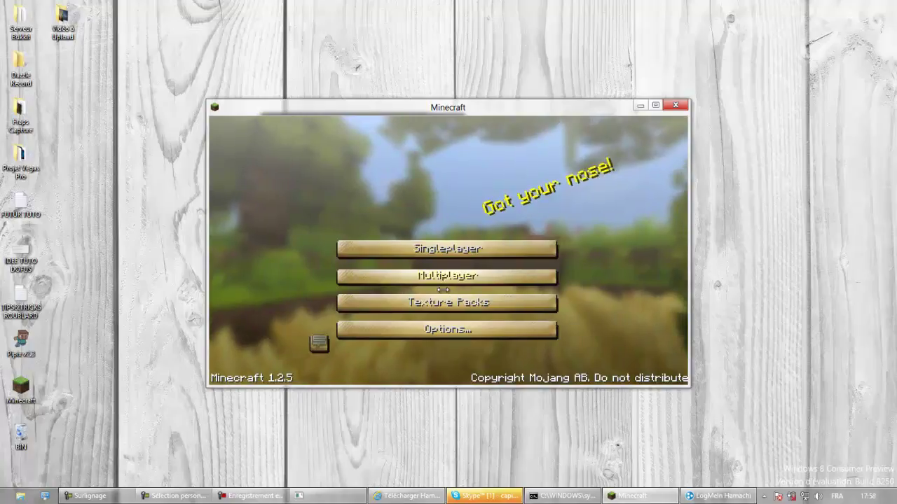
Add a multiplayer server entry with the Hamachi address 5.21.251.51.
{"action": "left_click", "coordinate": [442, 283]}
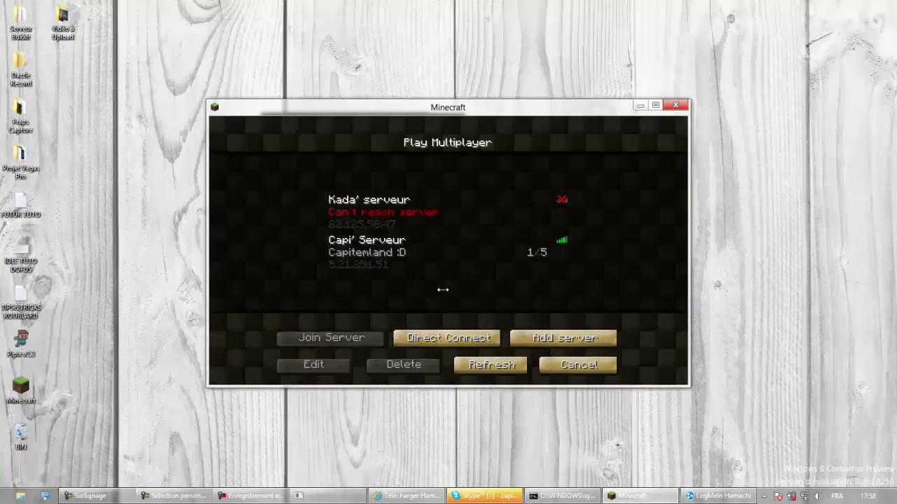
{"action": "left_click", "coordinate": [563, 337]}
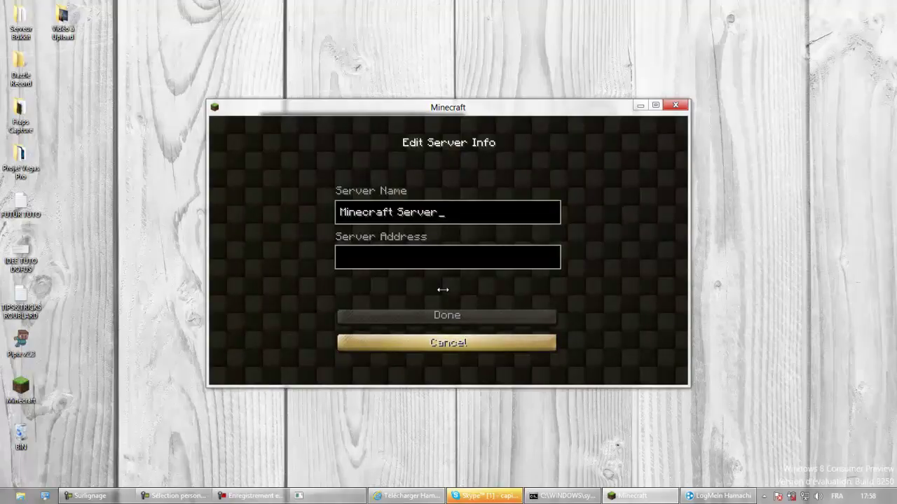
{"action": "key", "text": "Tab"}
{"action": "type", "text": "5"}
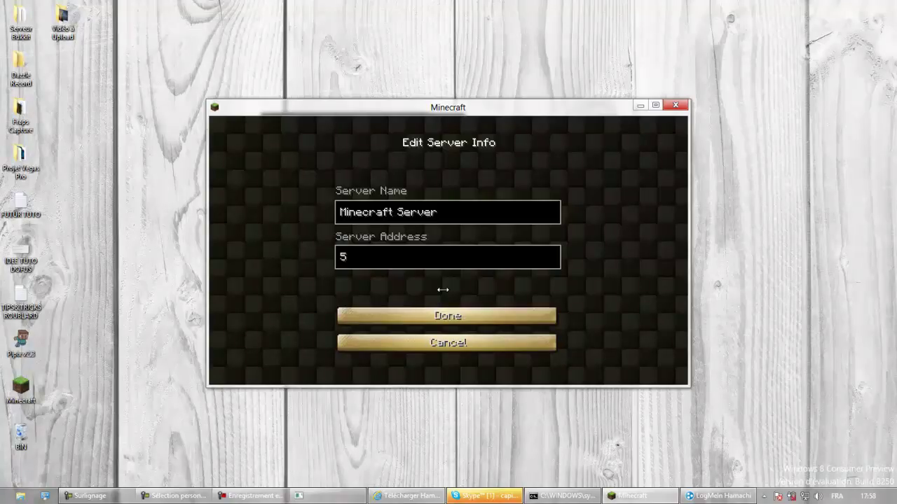
{"action": "type", "text": ".21.251.51"}
{"action": "key", "text": "Return"}
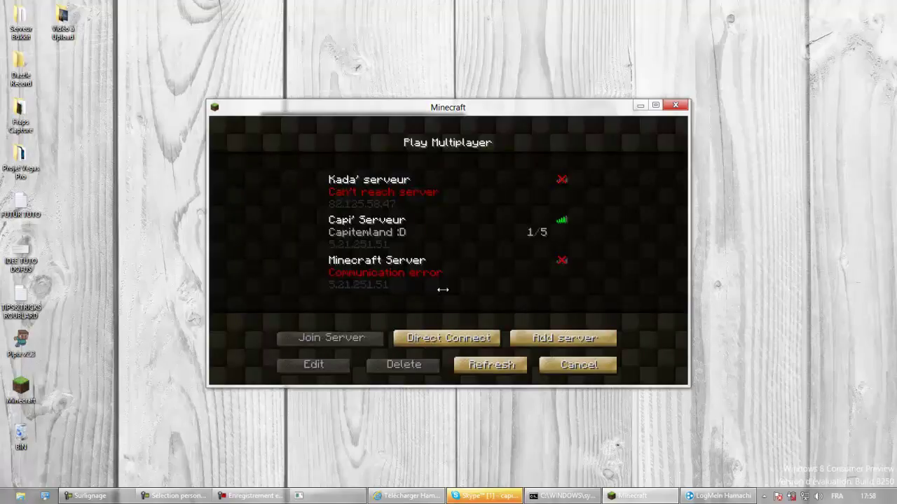
Delete the failing 'Minecraft Server' entry from the server list.
{"action": "left_click", "coordinate": [443, 289]}
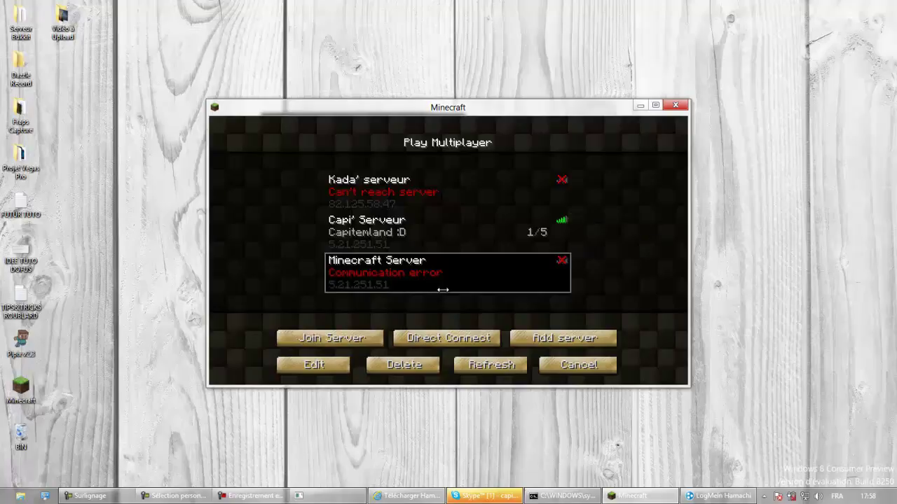
{"action": "key", "text": "Delete"}
{"action": "left_click", "coordinate": [438, 287]}
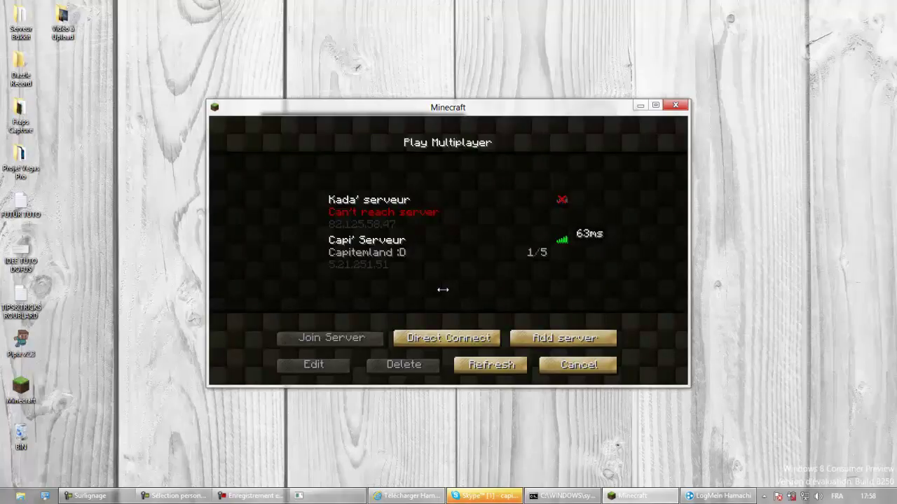
Join Capi' Serveur, then disconnect and close Minecraft.
{"action": "left_click", "coordinate": [392, 247]}
{"action": "left_click", "coordinate": [331, 337]}
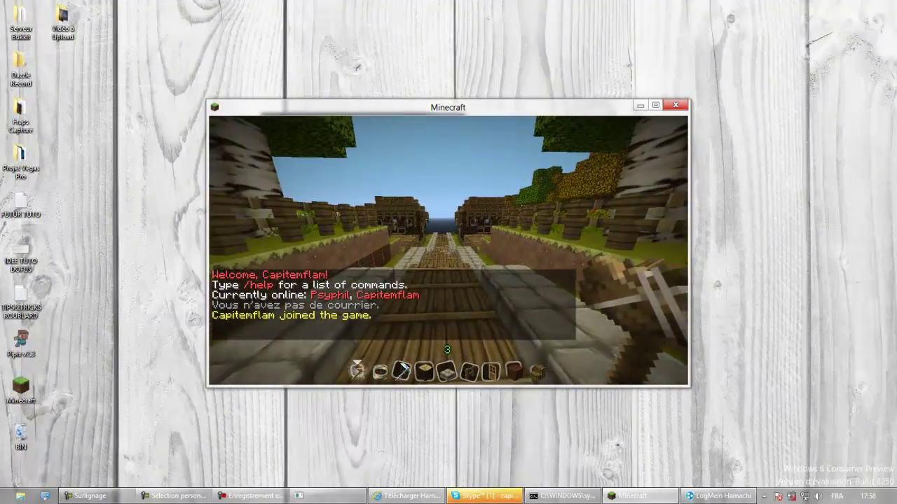
{"action": "key", "text": "Escape"}
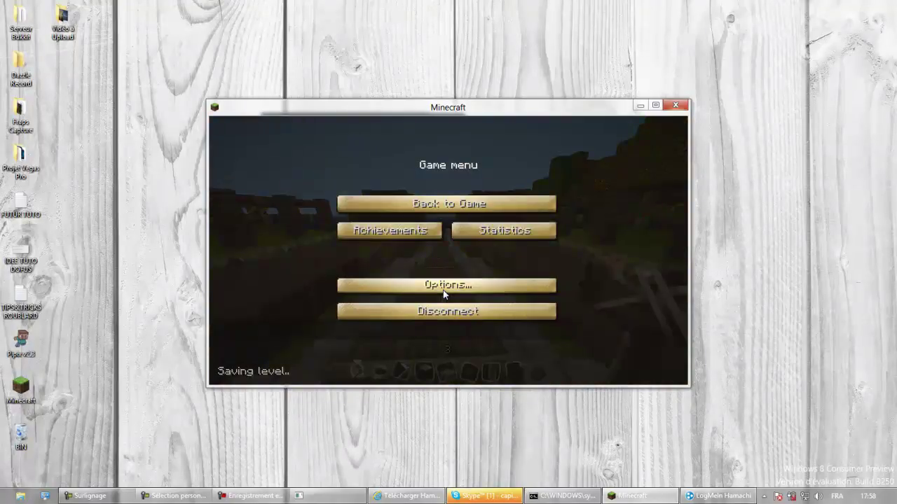
{"action": "left_click", "coordinate": [443, 291]}
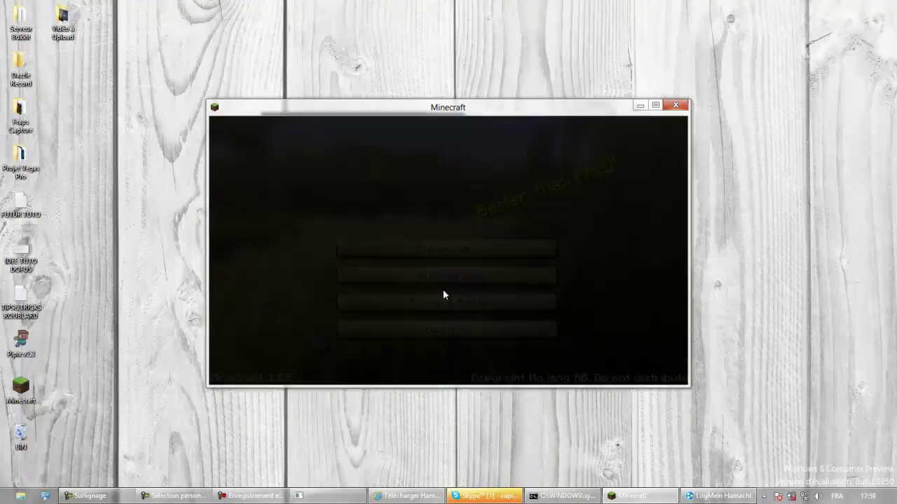
{"action": "left_click", "coordinate": [443, 294]}
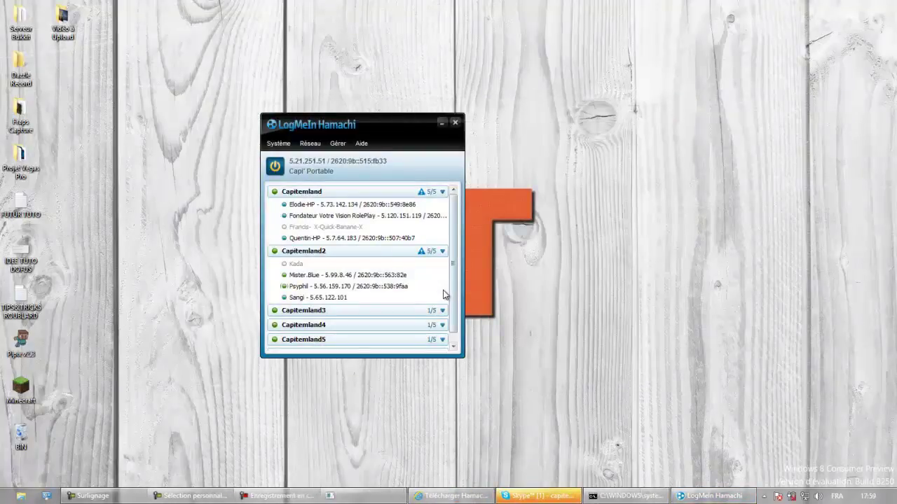
{"action": "scroll", "coordinate": [443, 294], "scroll_direction": "down", "scroll_amount": 1}
{"action": "scroll", "coordinate": [443, 294], "scroll_direction": "up", "scroll_amount": 1}
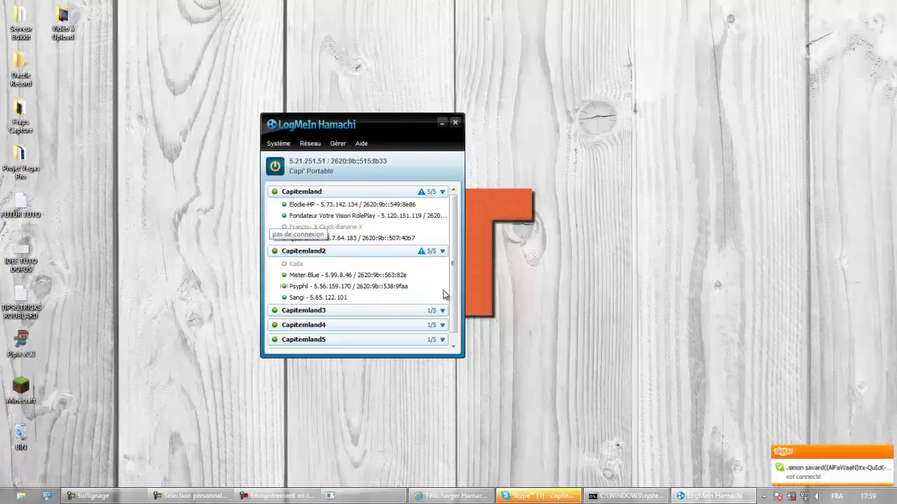
{"action": "scroll", "coordinate": [443, 294], "scroll_direction": "down", "scroll_amount": 1}
{"action": "scroll", "coordinate": [442, 294], "scroll_direction": "up", "scroll_amount": 1}
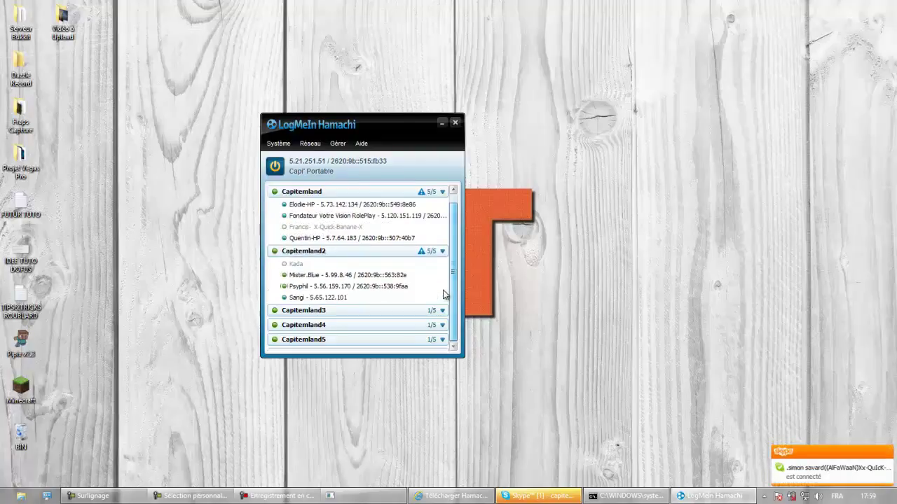
{"action": "scroll", "coordinate": [443, 294], "scroll_direction": "down", "scroll_amount": 1}
{"action": "scroll", "coordinate": [444, 294], "scroll_direction": "up", "scroll_amount": 1}
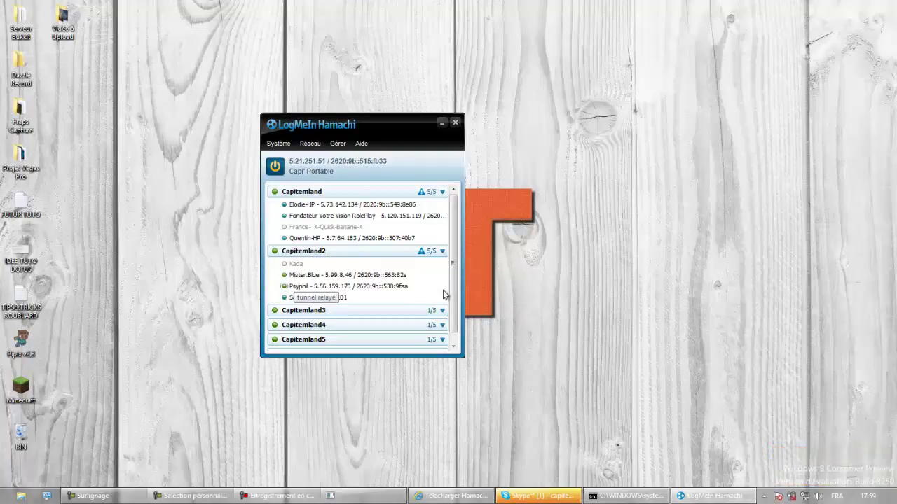
Open and close a chat with a Capitemland2 peer, then minimize Hamachi.
{"action": "key", "text": "Down"}
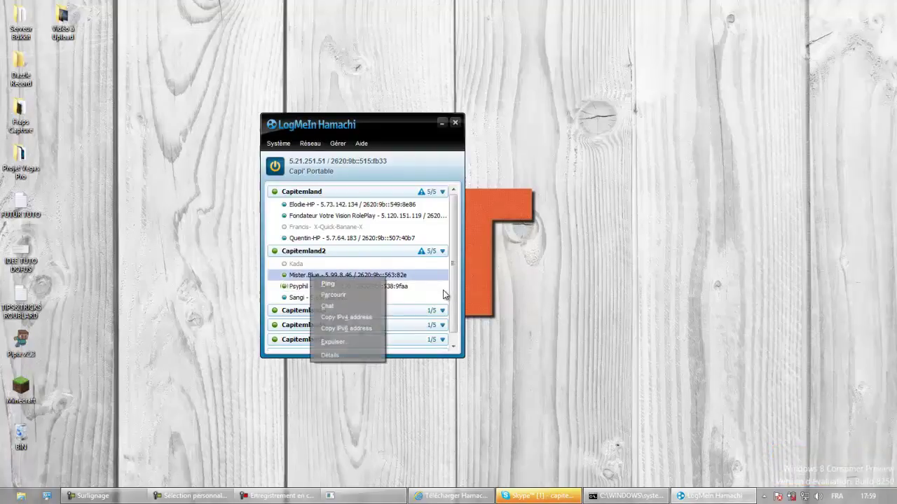
{"action": "key", "text": "Menu"}
{"action": "key", "text": "Down"}
{"action": "key", "text": "Down"}
{"action": "key", "text": "Down"}
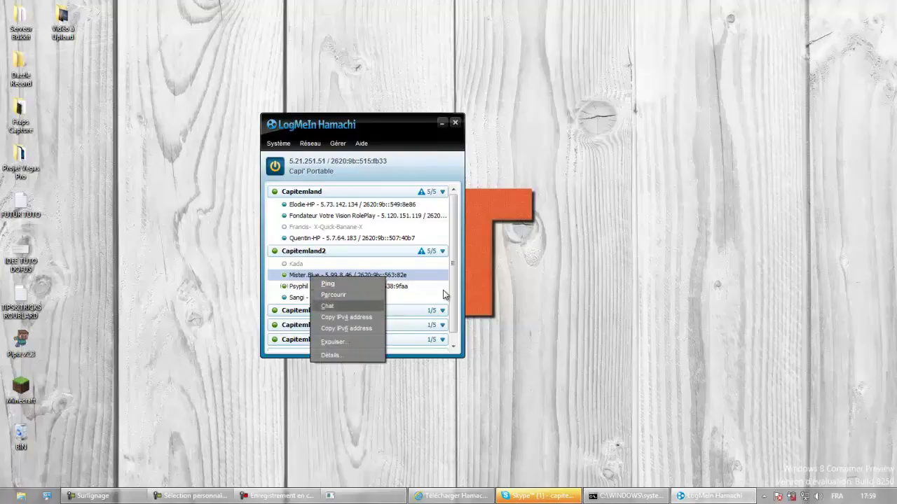
{"action": "key", "text": "Return"}
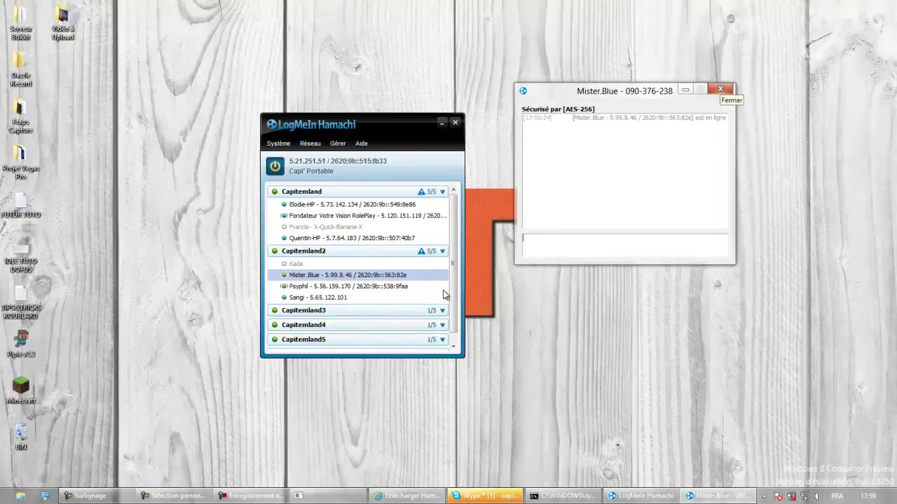
{"action": "left_click", "coordinate": [720, 89]}
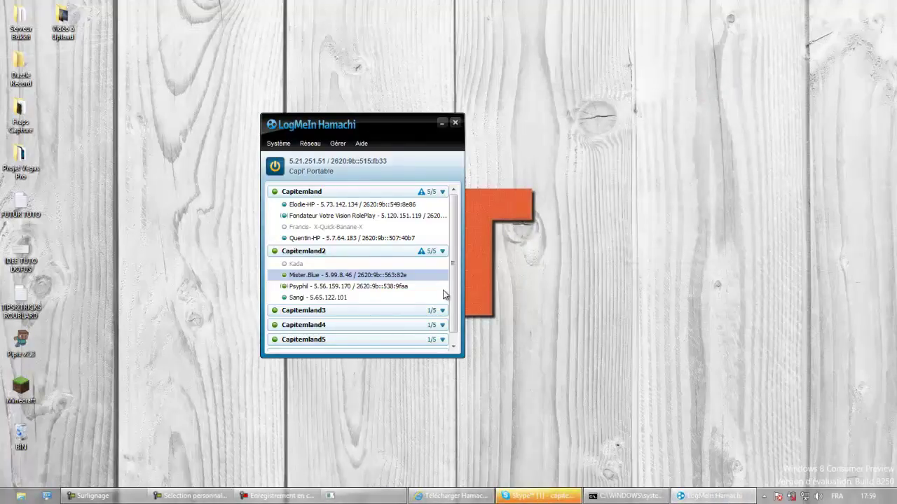
{"action": "key", "text": "super+Down"}
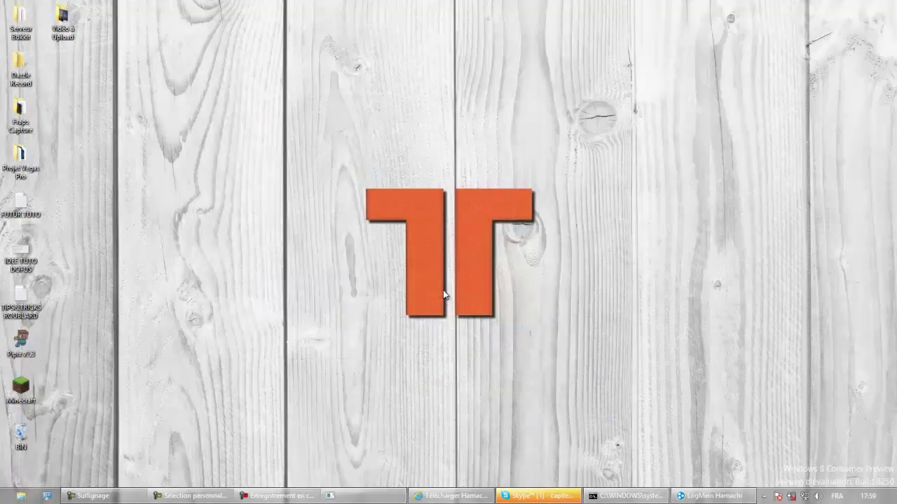